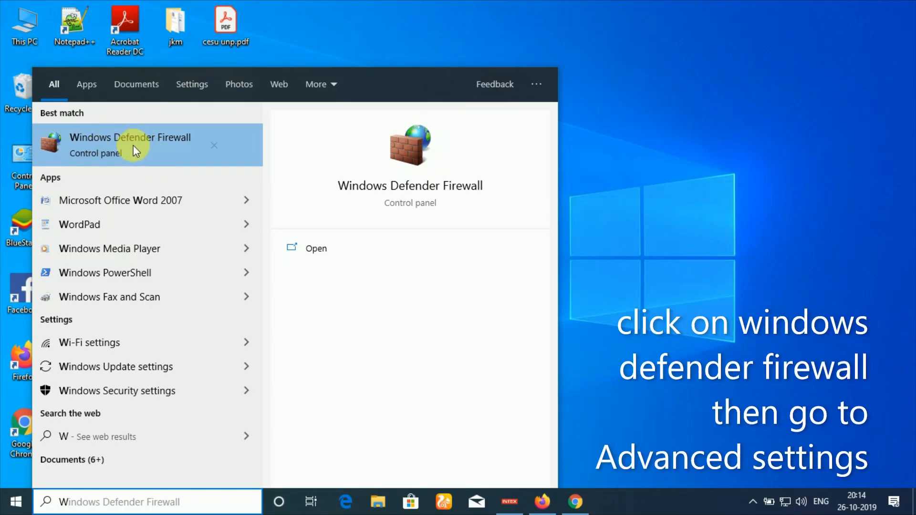
# Open the Windows Defender Firewall advanced settings and show the inbound rules
pyautogui.click(133, 145)
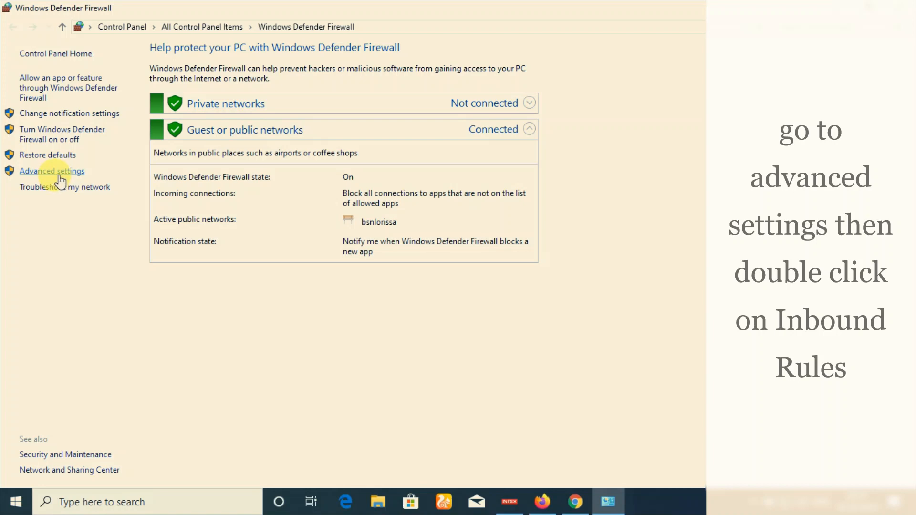
pyautogui.click(60, 176)
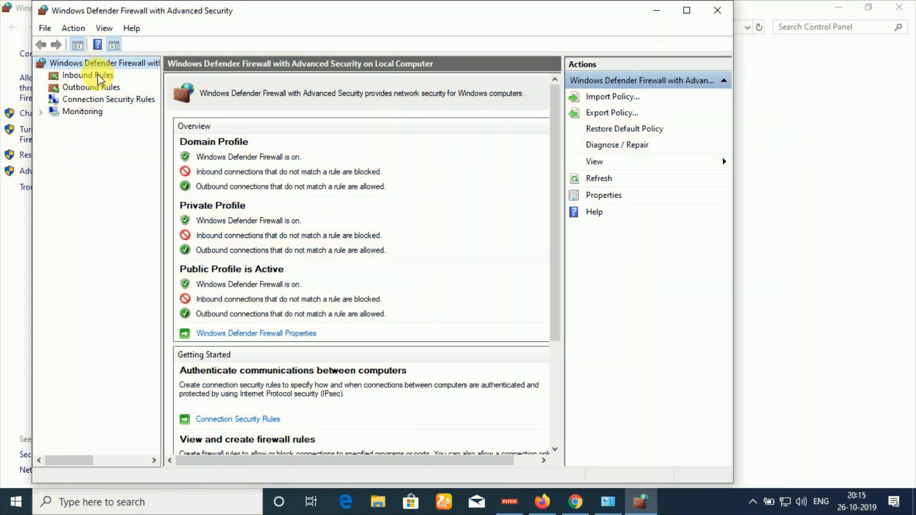
pyautogui.click(98, 74)
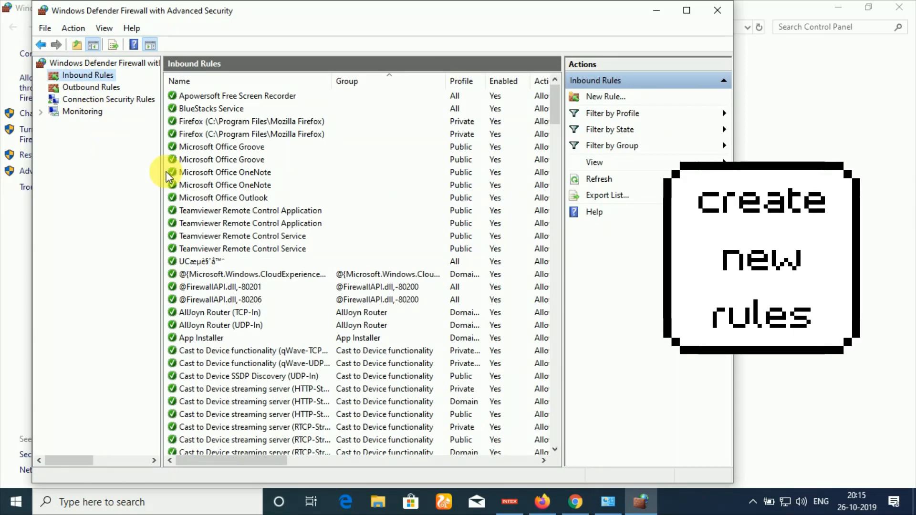
# Start a new inbound rule of type Program for iexplore.exe in the Program Files (x86) Internet Explorer folder
pyautogui.click(605, 99)
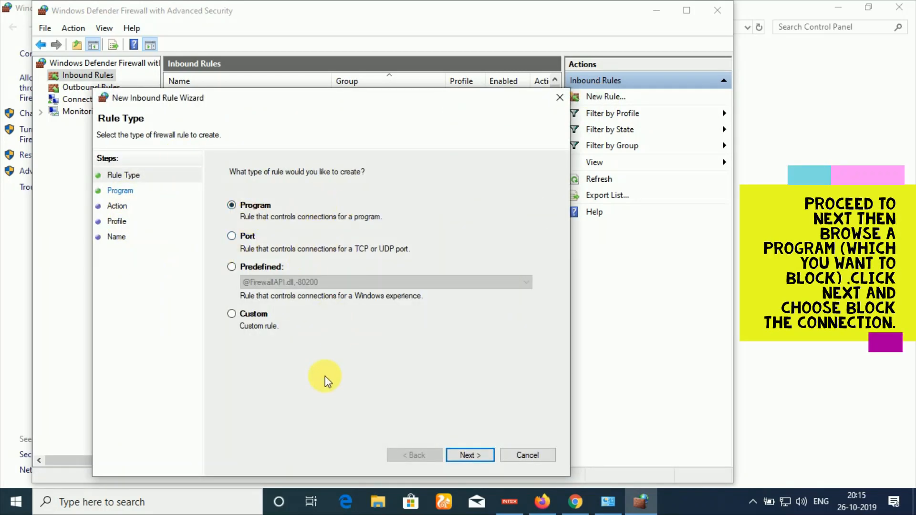
pyautogui.click(466, 456)
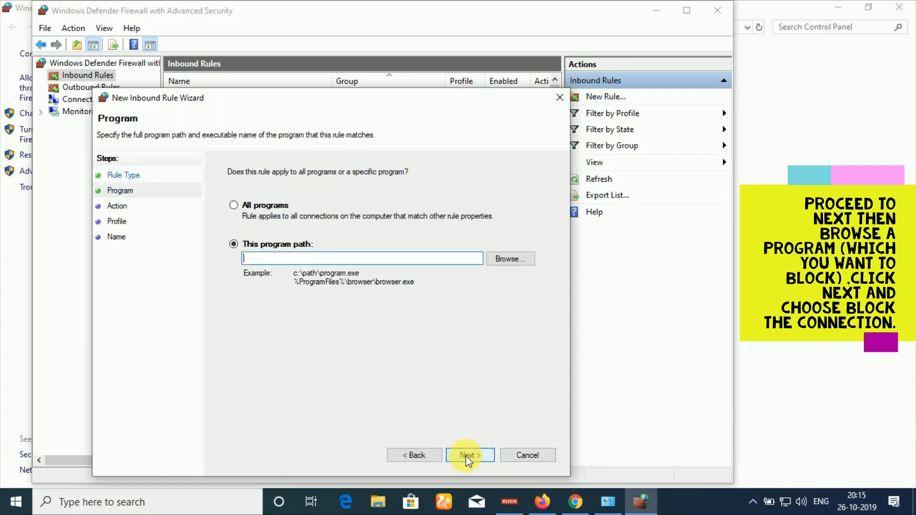
pyautogui.click(294, 262)
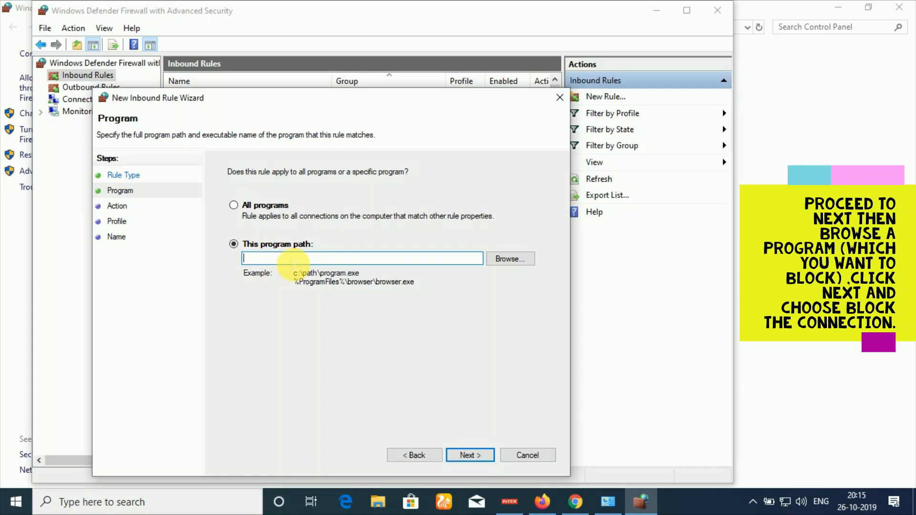
pyautogui.click(506, 260)
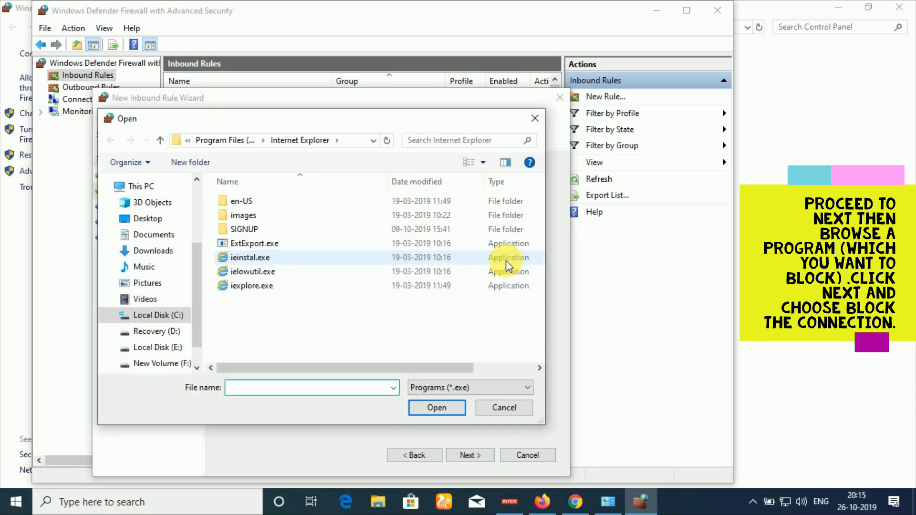
pyautogui.click(282, 289)
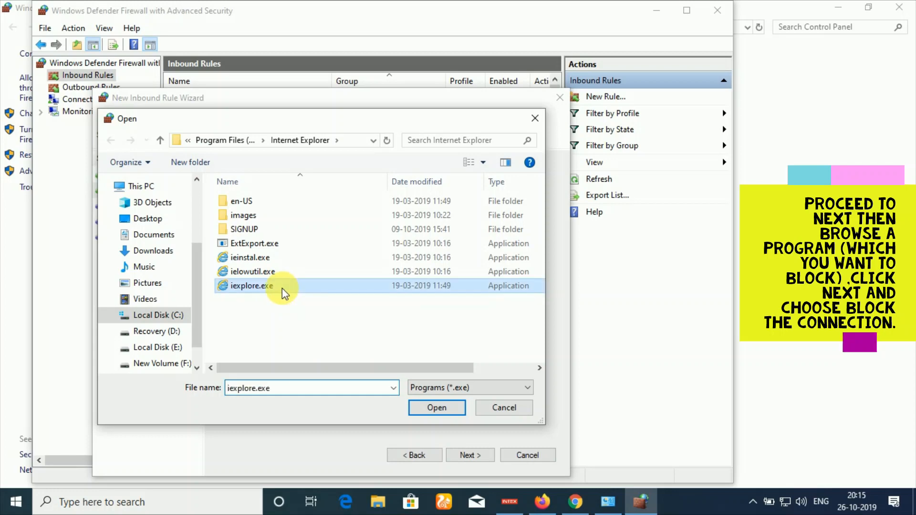
pyautogui.click(436, 408)
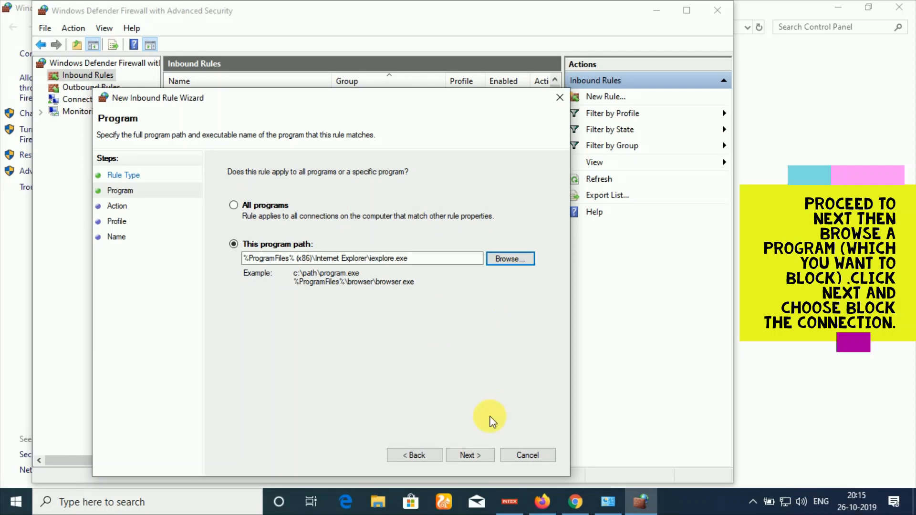
pyautogui.click(481, 455)
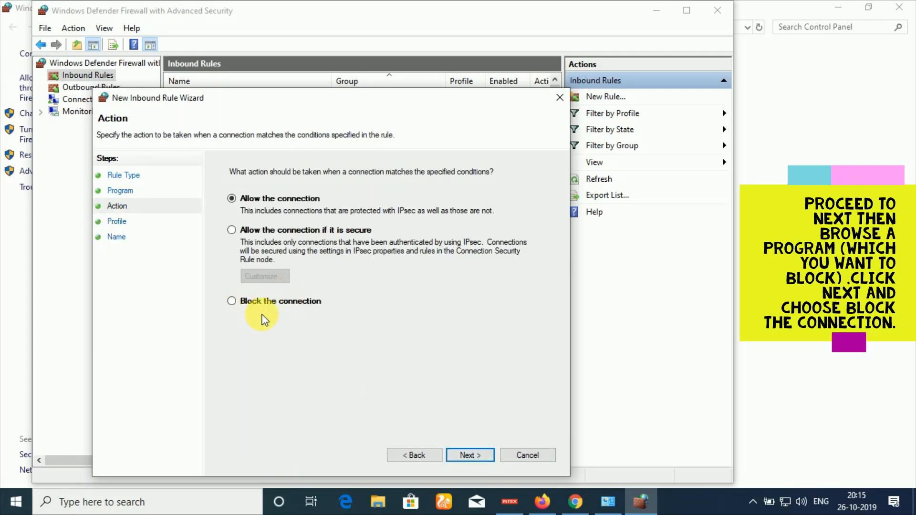
# Set the inbound rule to block the connection on the domain, private and public profiles, and save it as "IE BLOCK"
pyautogui.click(232, 301)
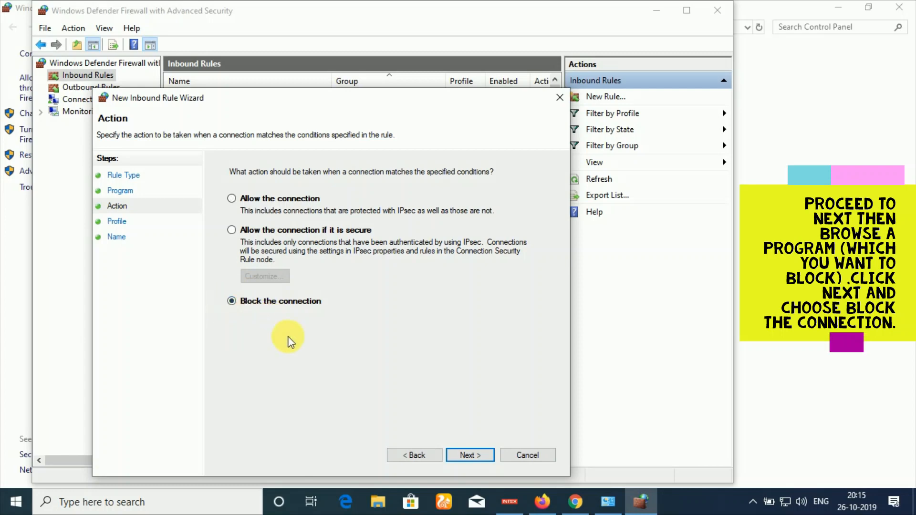
pyautogui.click(473, 457)
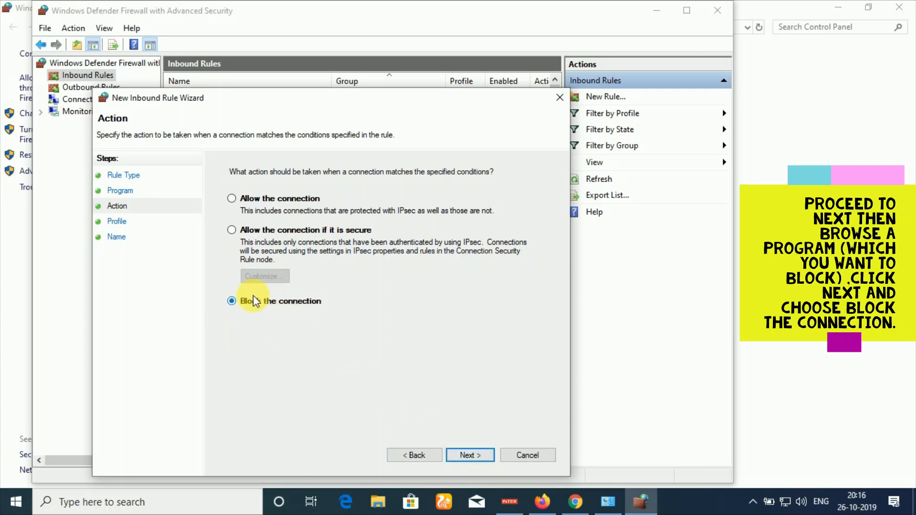
pyautogui.click(466, 454)
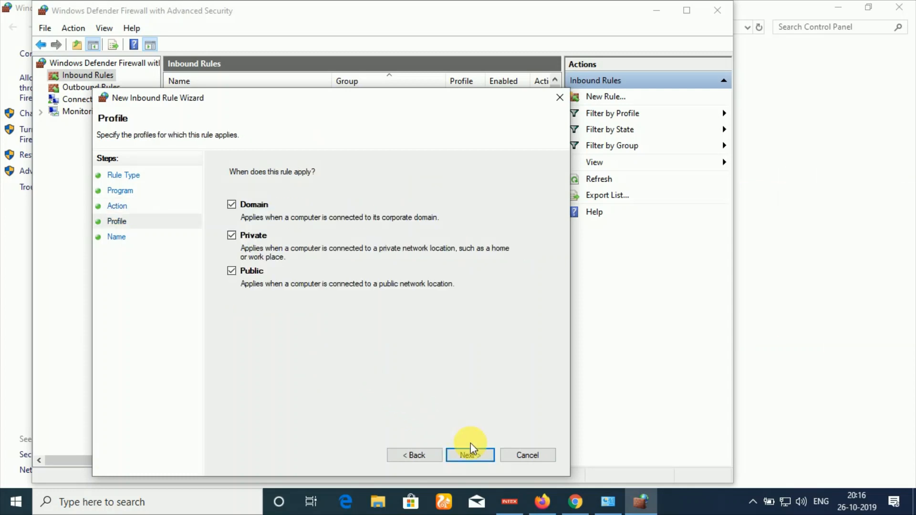
pyautogui.click(471, 455)
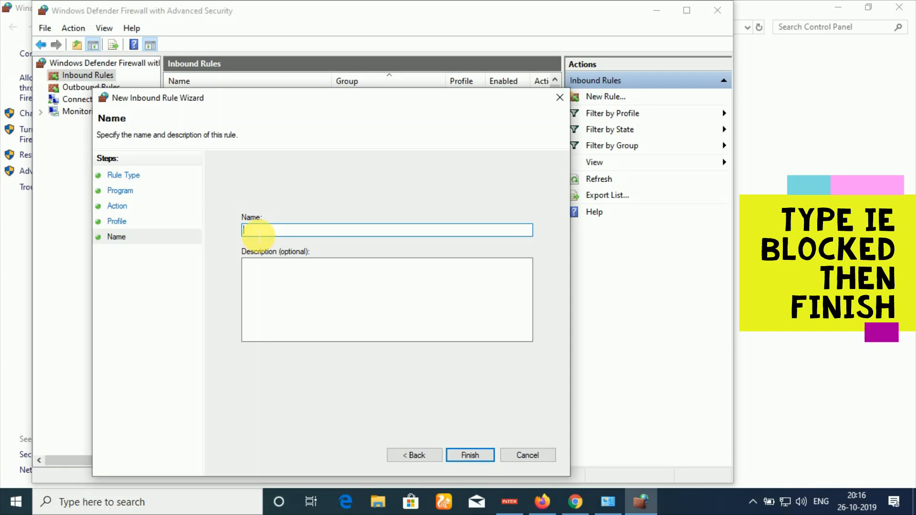
pyautogui.write('IE')
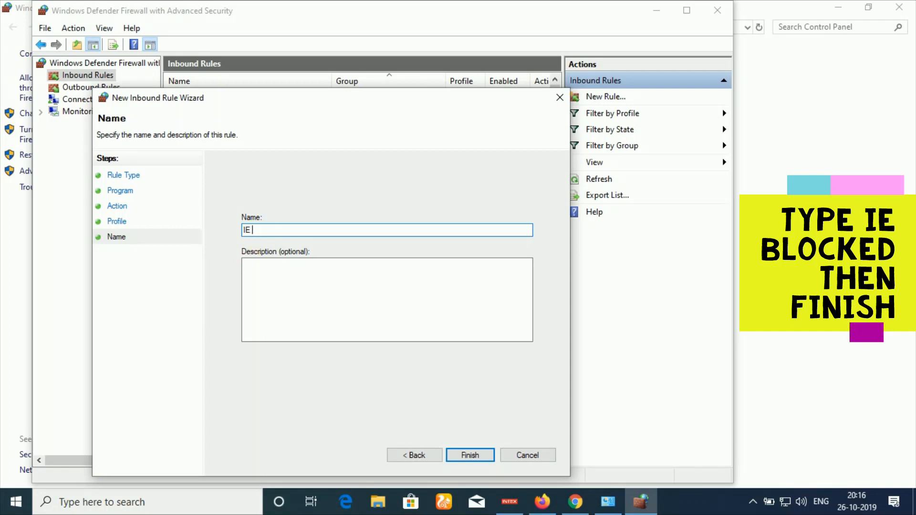
pyautogui.write(' BLOCK')
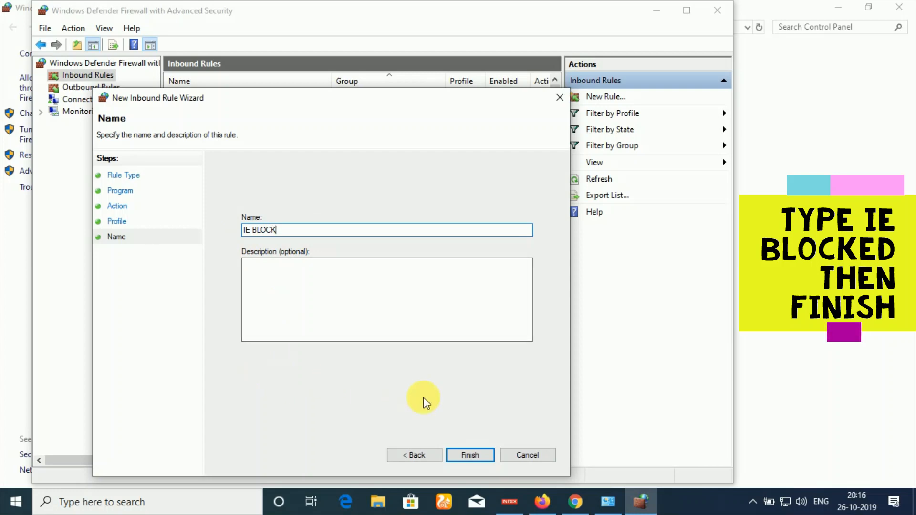
pyautogui.click(470, 456)
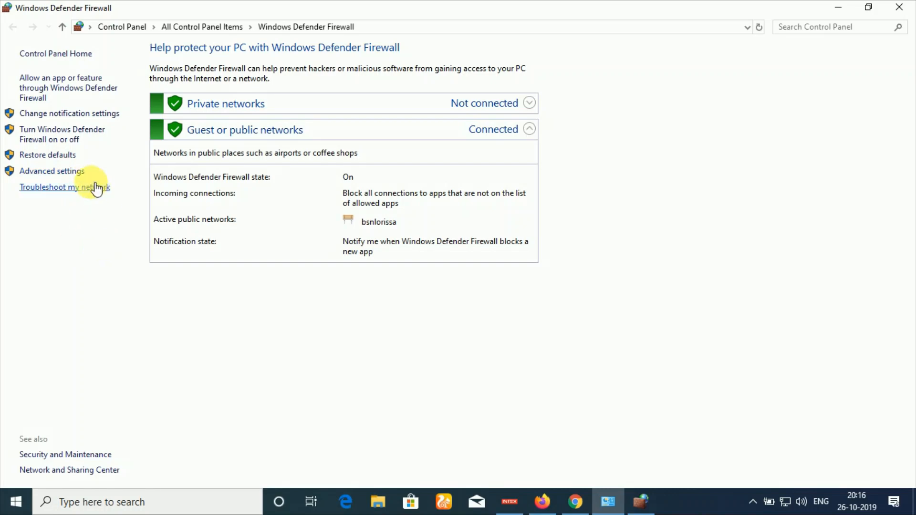
# From the firewall's advanced settings, start a new outbound Program rule for iexplore.exe in the Program Files (x86) Internet Explorer folder
pyautogui.click(81, 175)
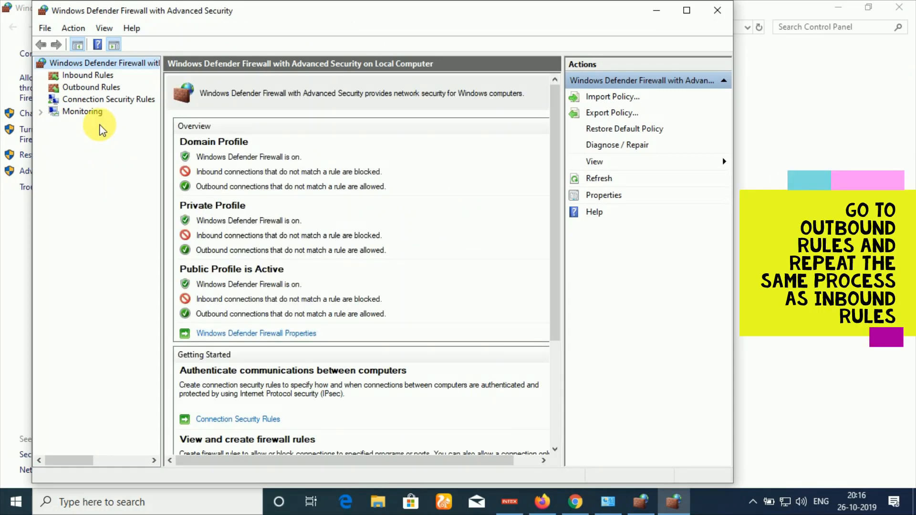
pyautogui.click(87, 93)
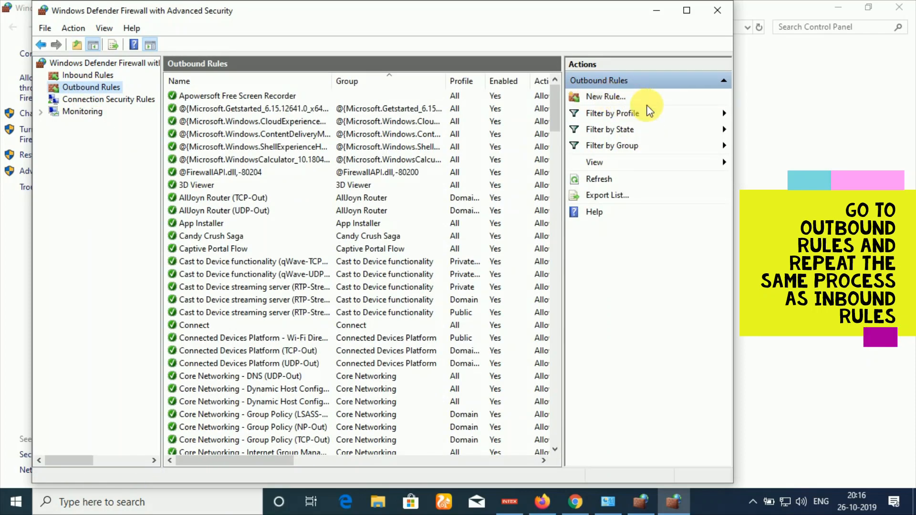
pyautogui.click(613, 97)
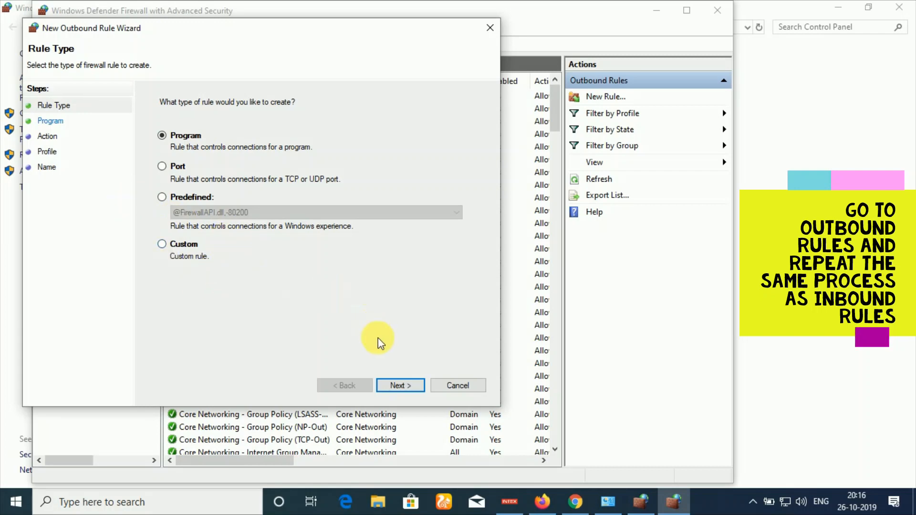
pyautogui.click(402, 385)
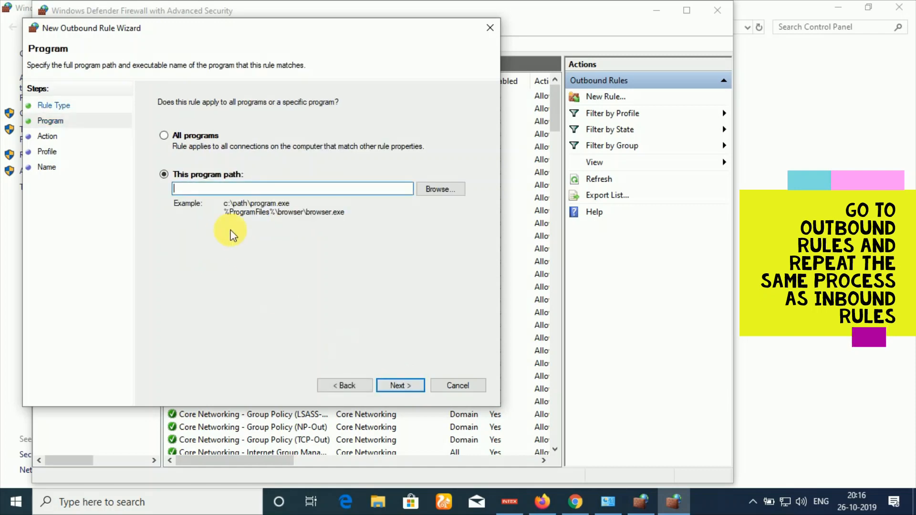
pyautogui.click(435, 191)
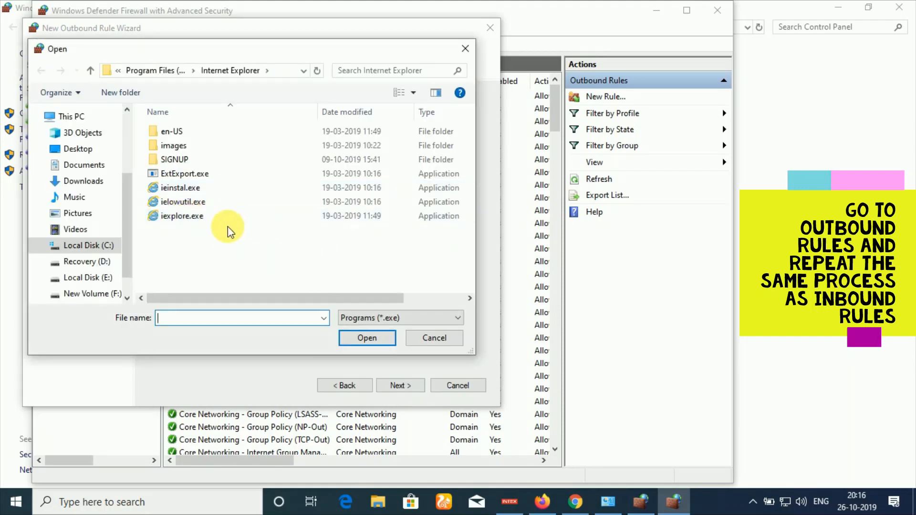
pyautogui.click(237, 216)
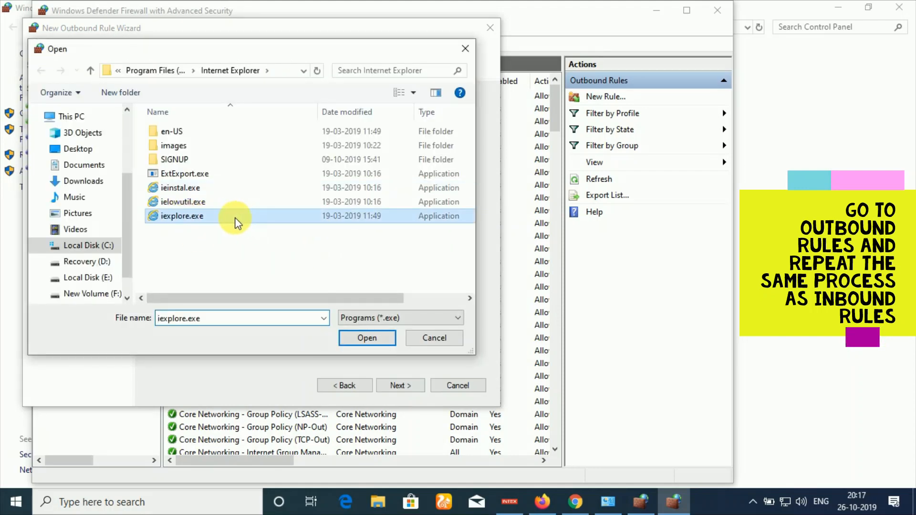
pyautogui.click(360, 339)
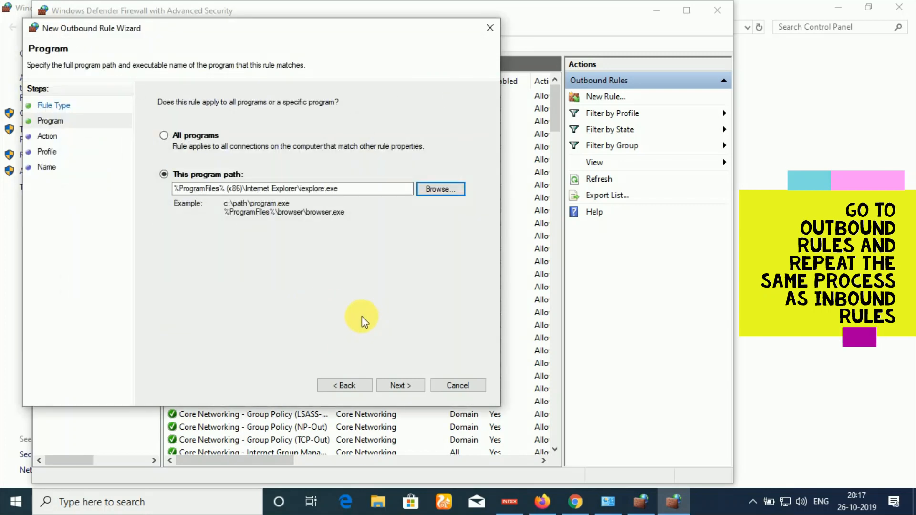
pyautogui.click(400, 386)
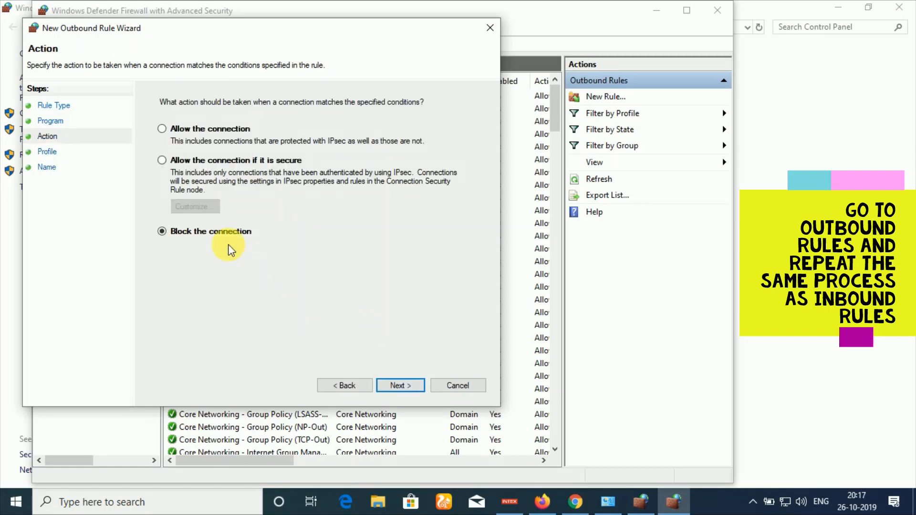
# Keep the outbound rule blocking the connection on the domain, private and public profiles, and save it as "IE BLOCK"
pyautogui.click(405, 388)
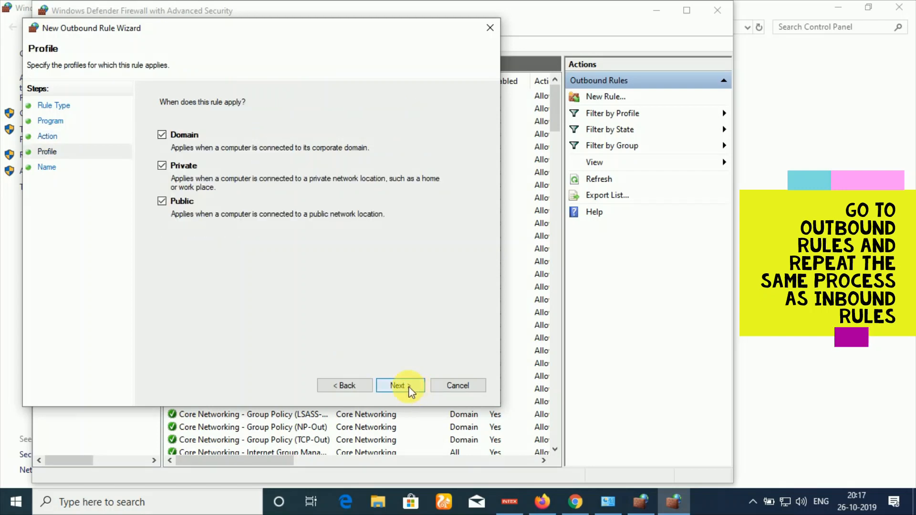
pyautogui.click(409, 387)
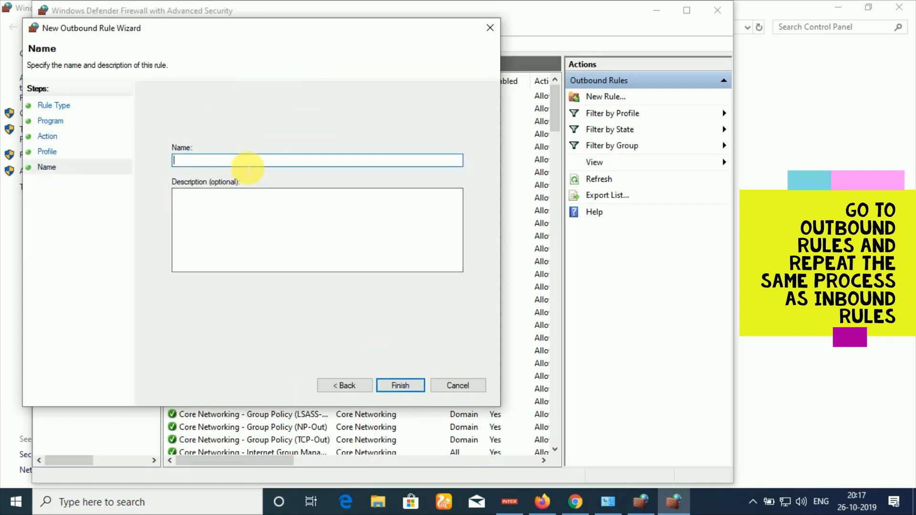
pyautogui.write('IE BLOCK')
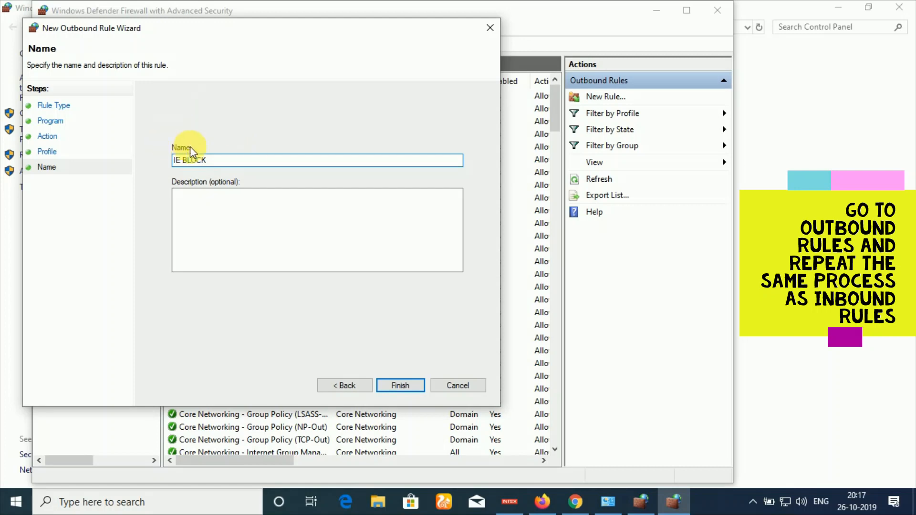
pyautogui.click(400, 387)
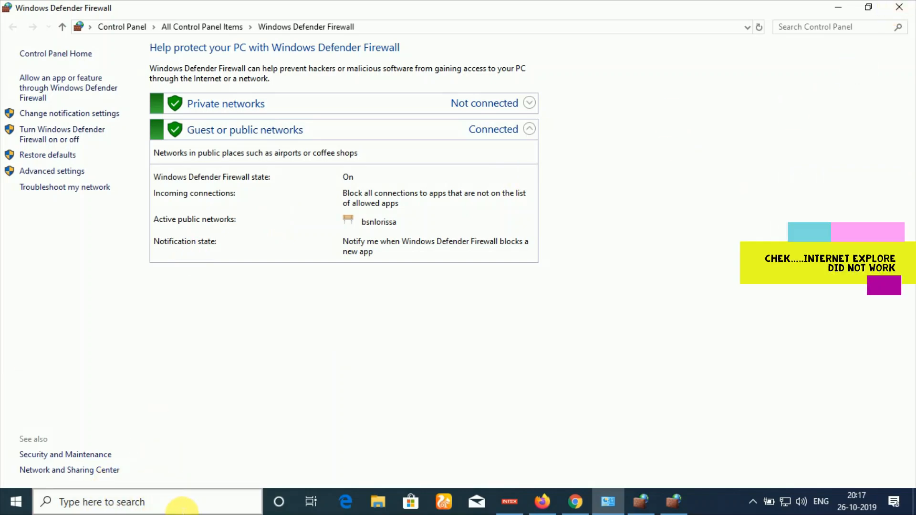
# Launch Internet Explorer to test whether it can load a page, and close it
pyautogui.click(154, 504)
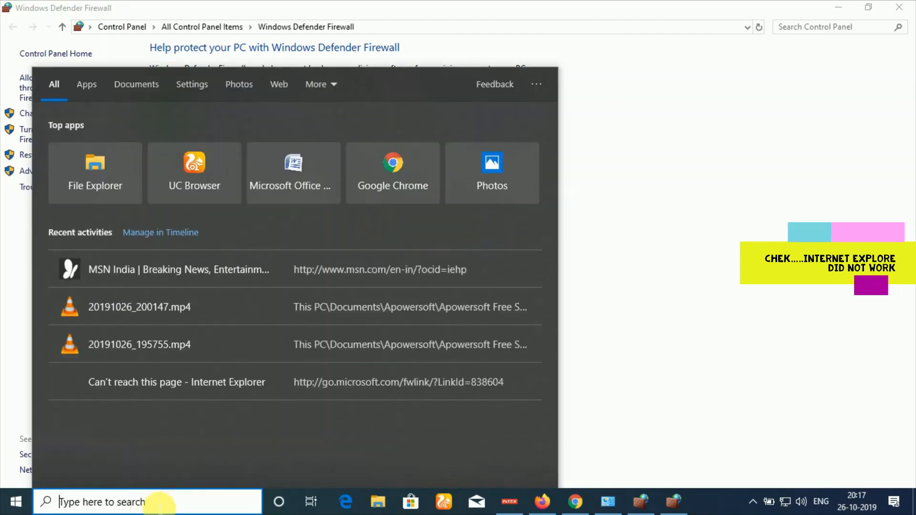
pyautogui.write('E')
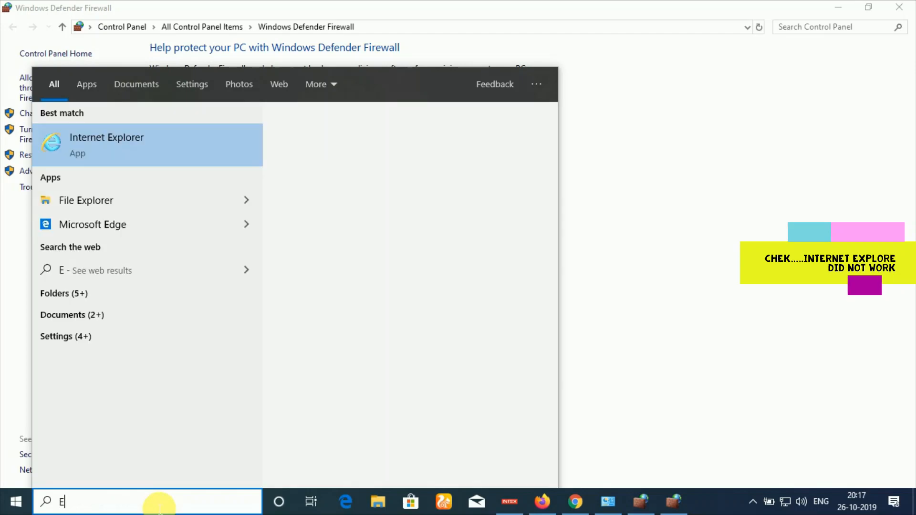
pyautogui.click(161, 153)
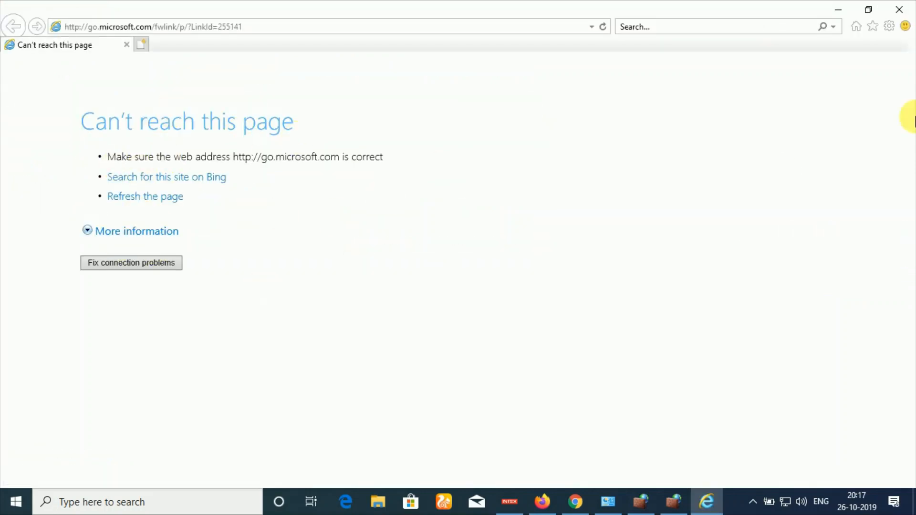
pyautogui.click(913, 10)
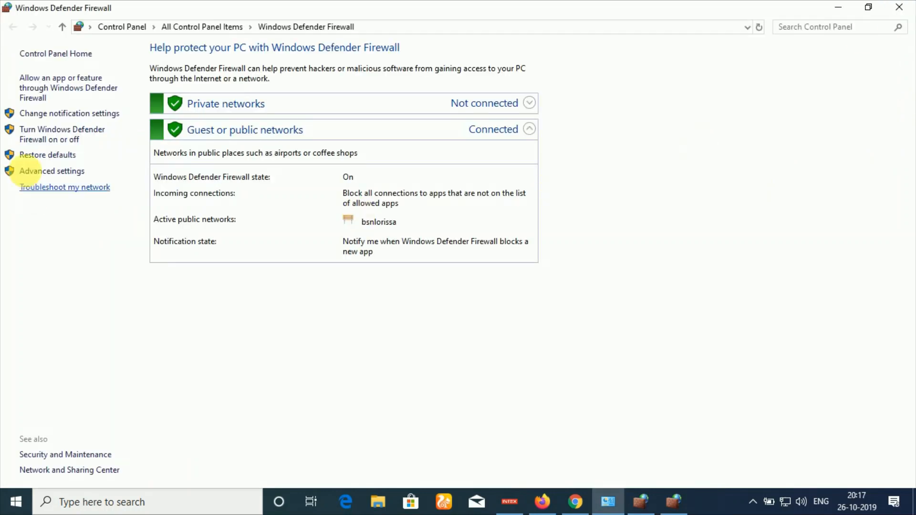
# From the firewall's advanced settings, delete the "IE BLOCK" inbound rule and confirm its removal
pyautogui.click(70, 176)
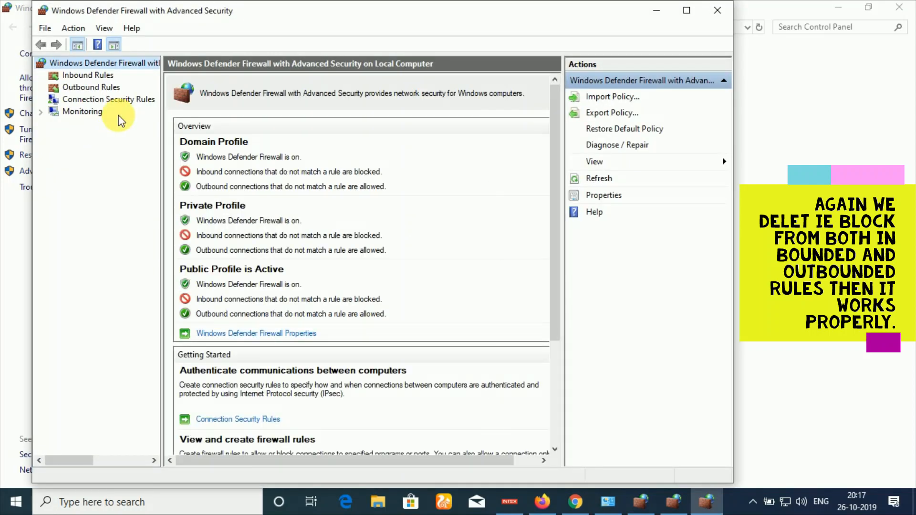
pyautogui.click(92, 75)
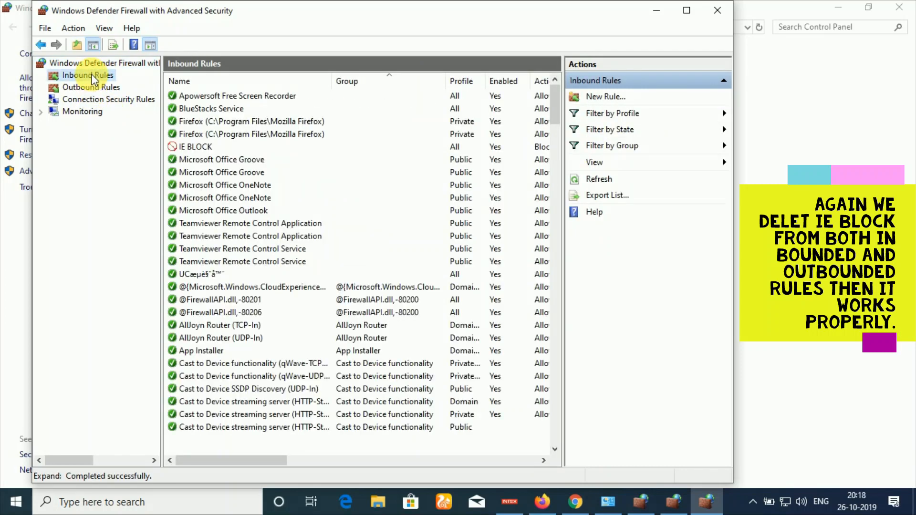
pyautogui.click(206, 146)
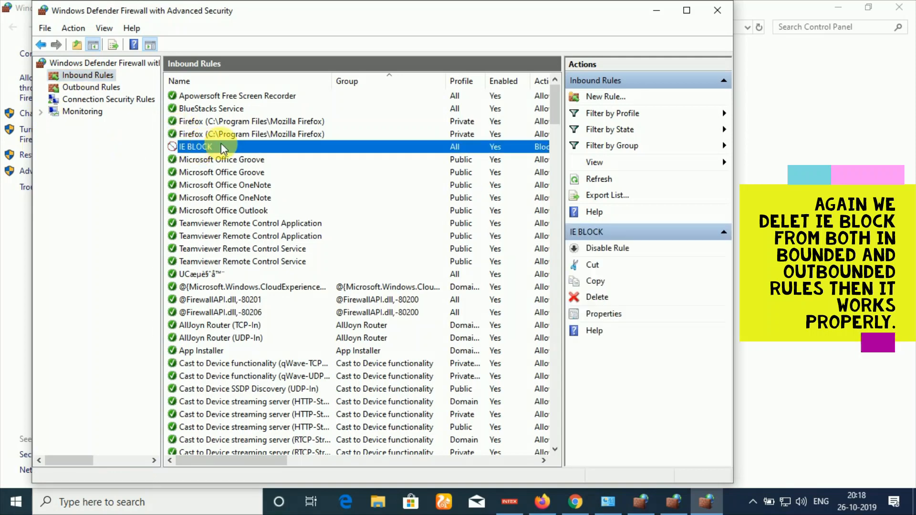
pyautogui.rightClick(229, 149)
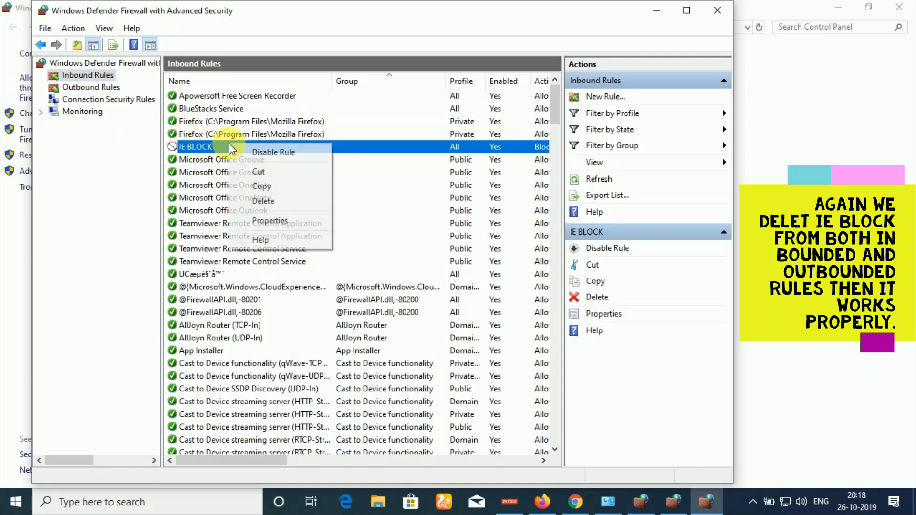
pyautogui.click(263, 199)
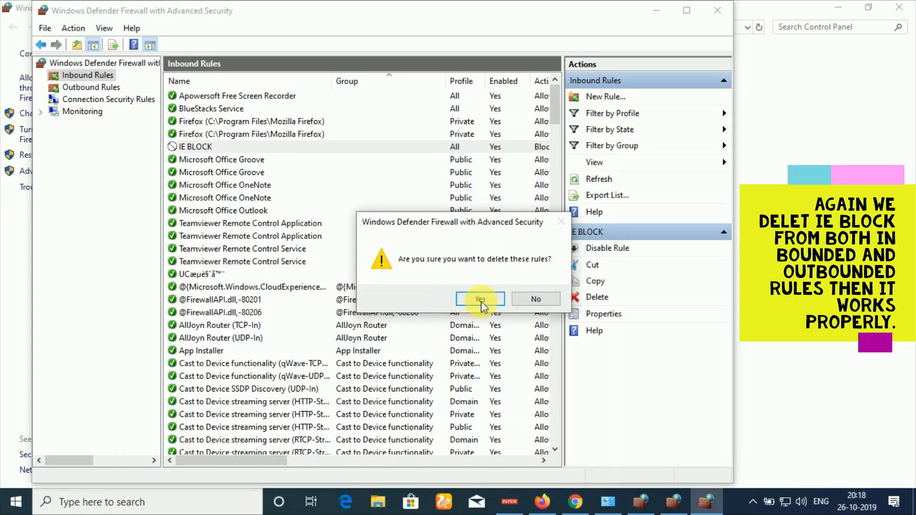
pyautogui.click(480, 300)
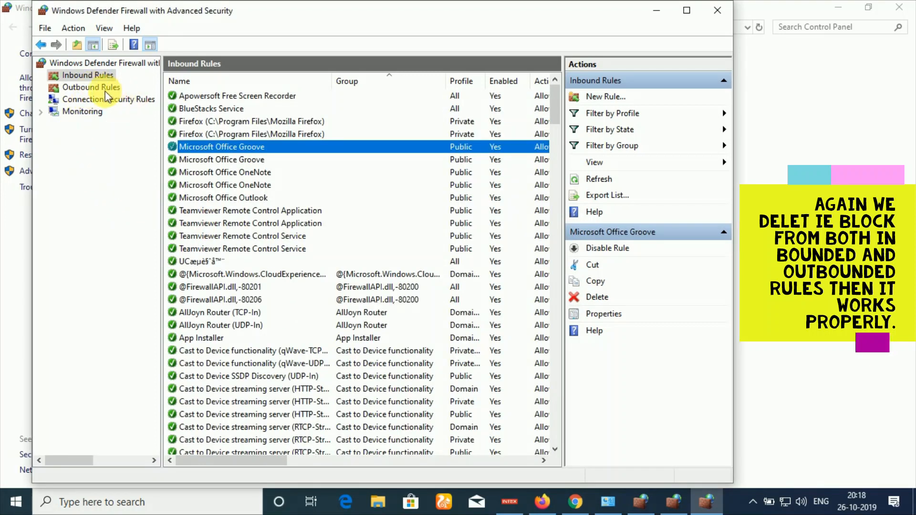
# Delete the "IE BLOCK" rule from the outbound rules and confirm its removal
pyautogui.click(105, 90)
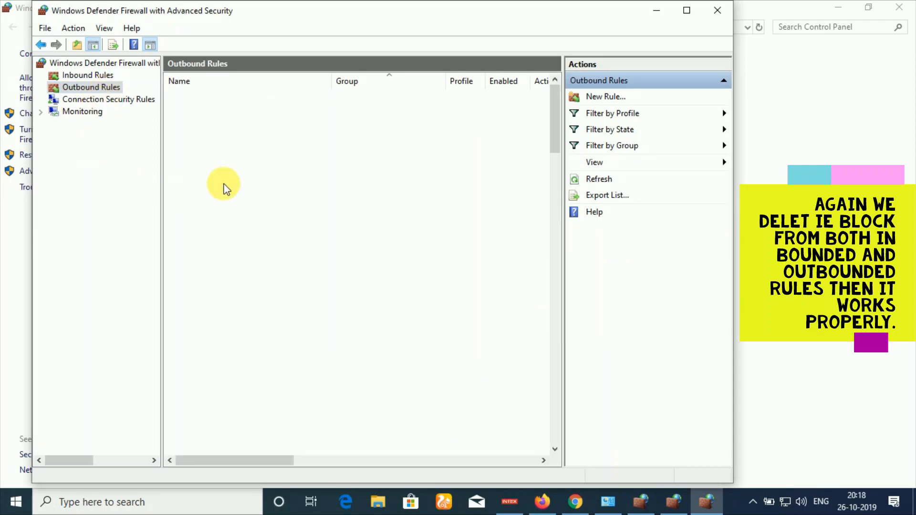
pyautogui.click(192, 108)
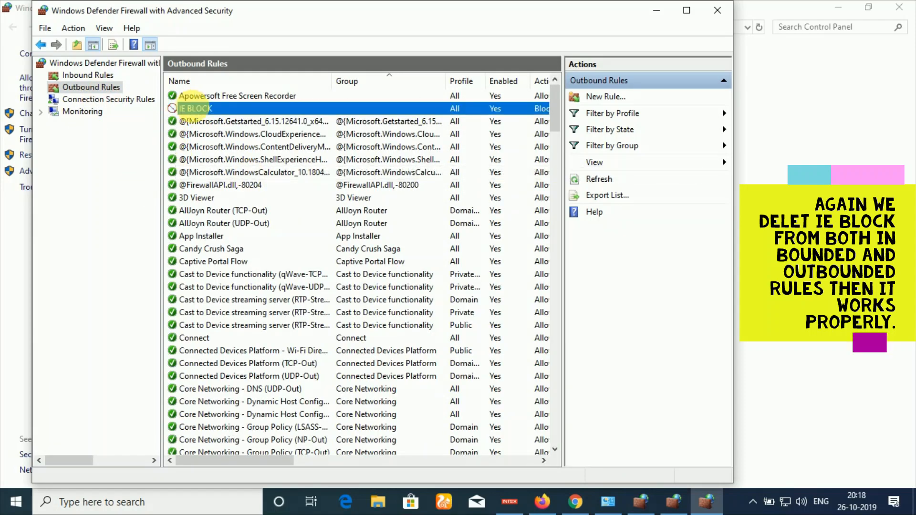
pyautogui.rightClick(227, 109)
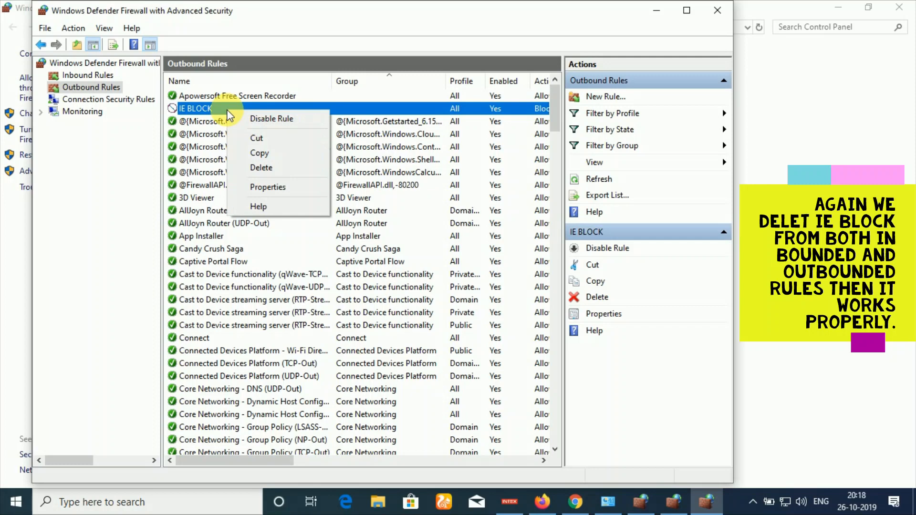
pyautogui.click(264, 167)
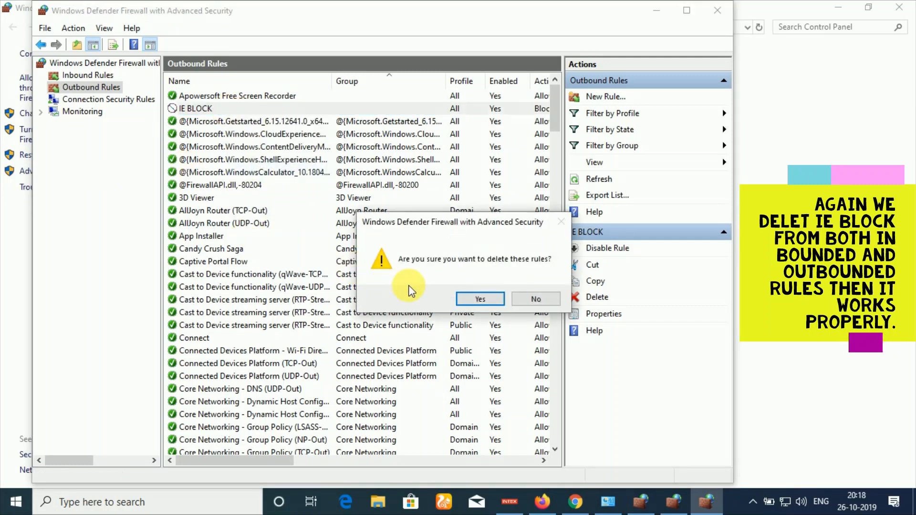
pyautogui.click(459, 300)
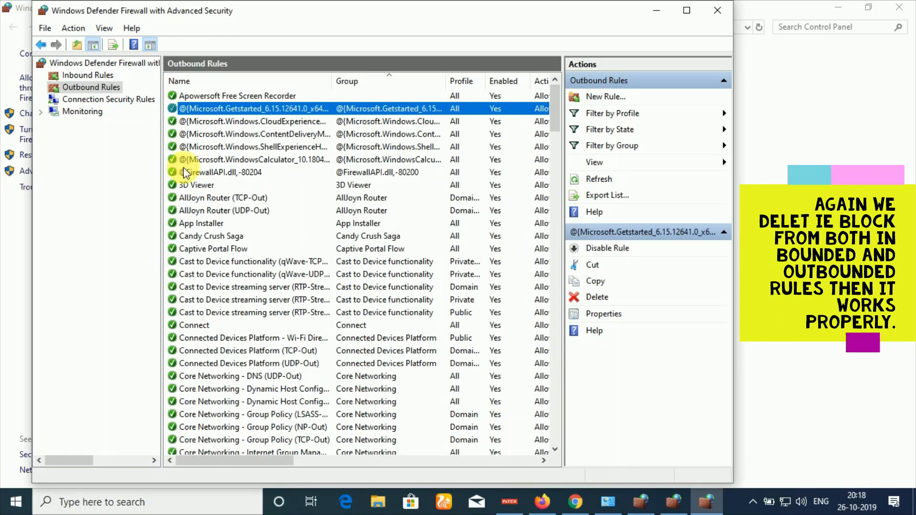
# Close the advanced security windows and the Windows Defender Firewall window to return to the desktop
pyautogui.click(727, 10)
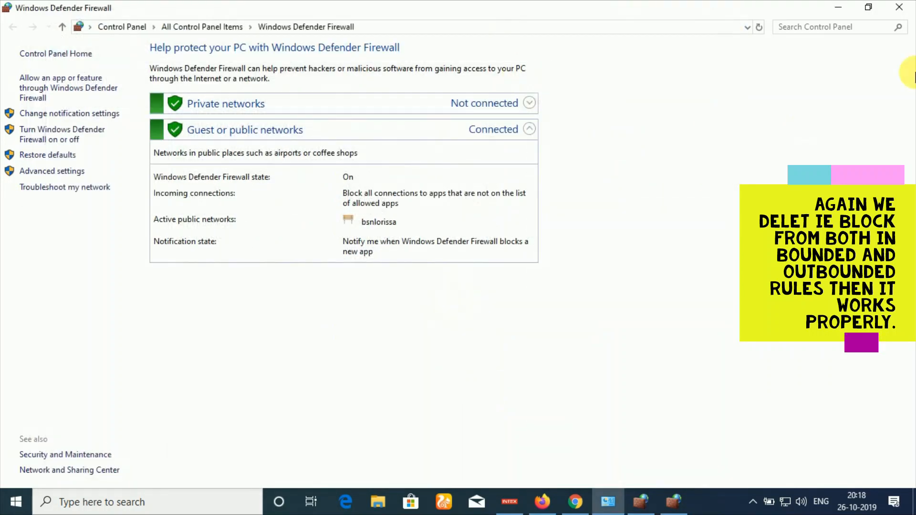
pyautogui.click(900, 8)
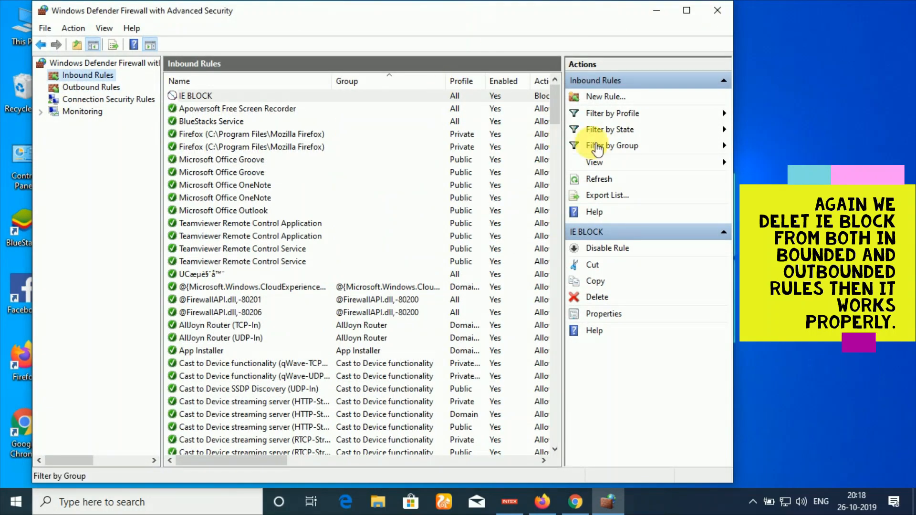
pyautogui.click(718, 10)
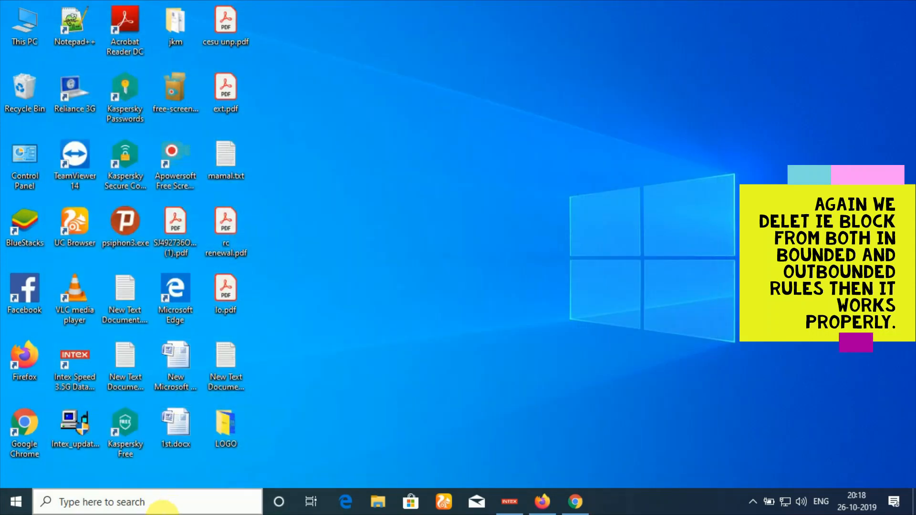
# Search for Internet Explorer and launch it to check whether it loads its home page, and close it
pyautogui.click(157, 508)
pyautogui.write('E')
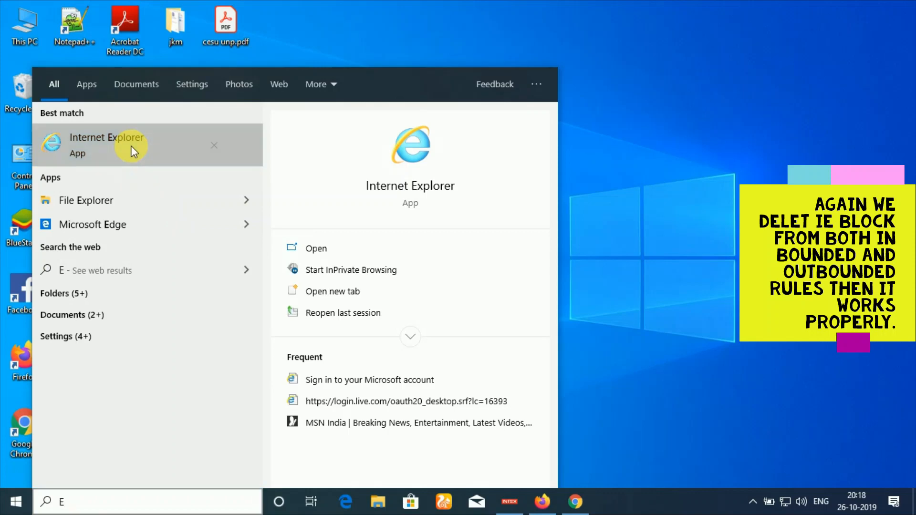
pyautogui.click(131, 146)
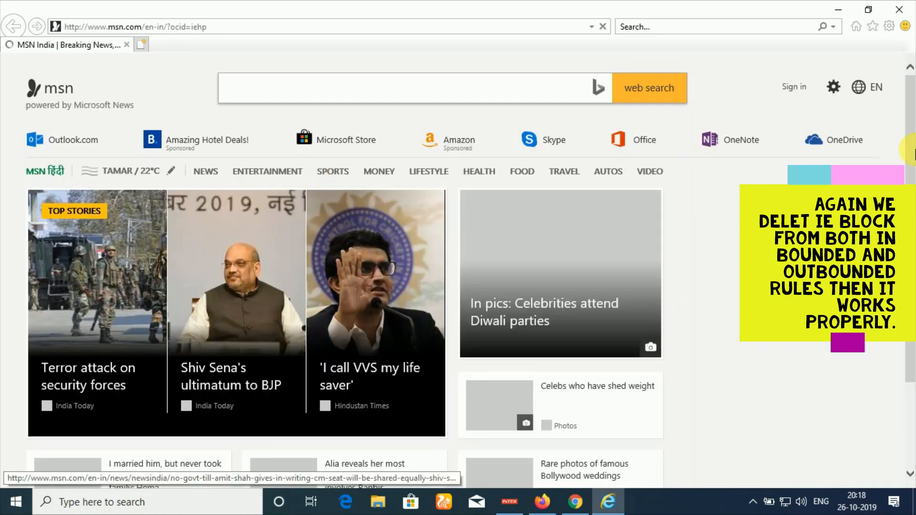
pyautogui.click(906, 10)
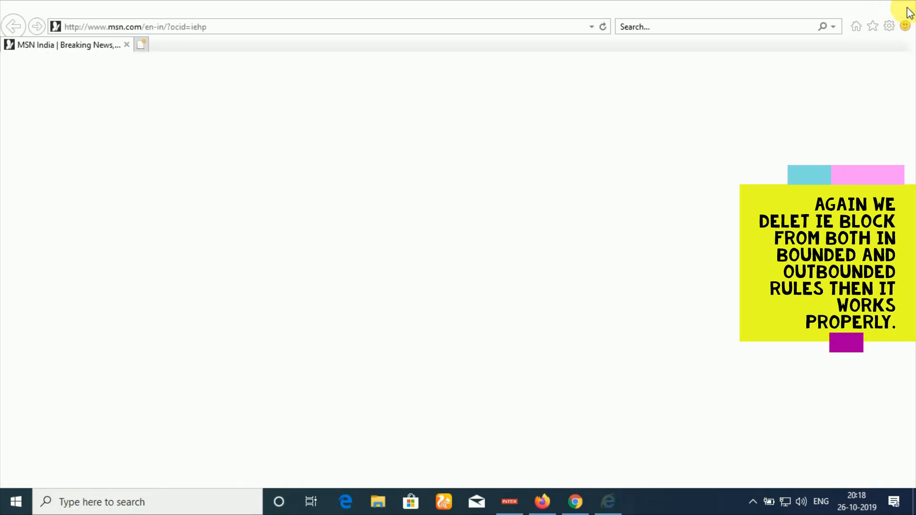